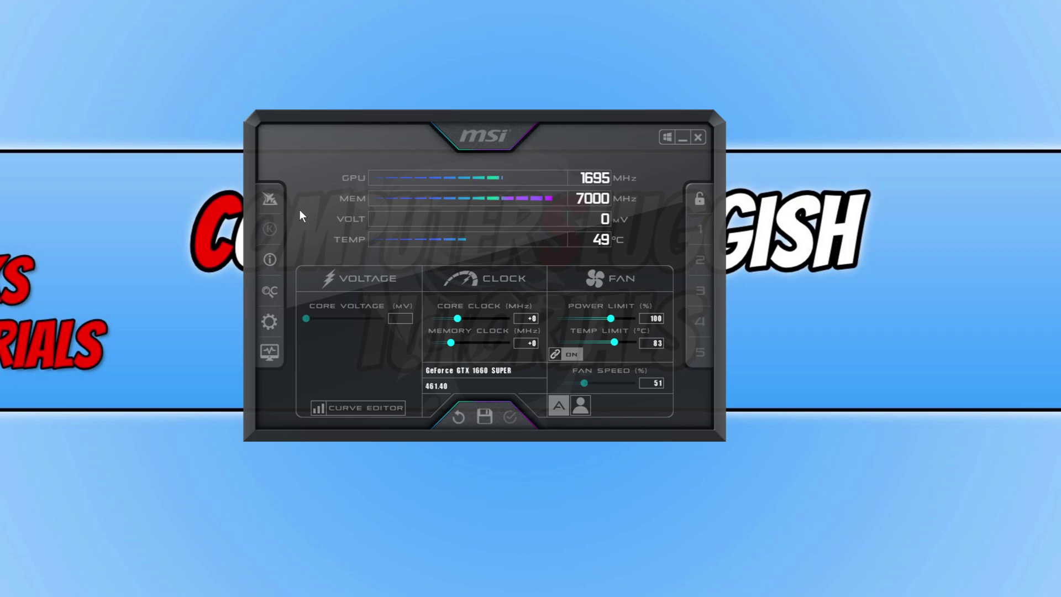
Step: Open Afterburner's Benchmark settings and assign Ctrl+F as the begin-recording hotkey
left_click(268, 323)
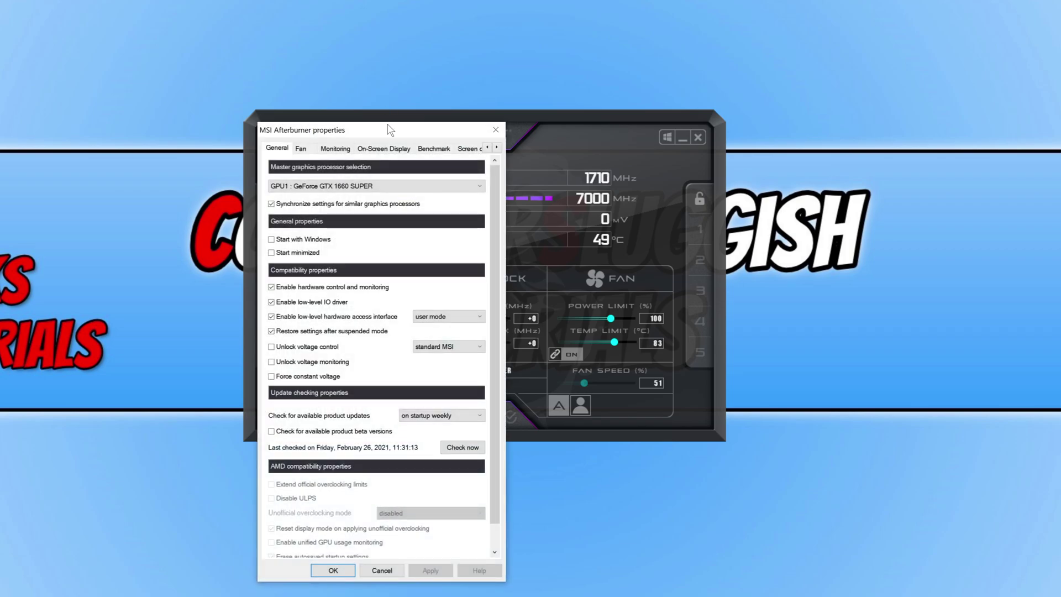
left_click_drag(391, 129, 391, 64)
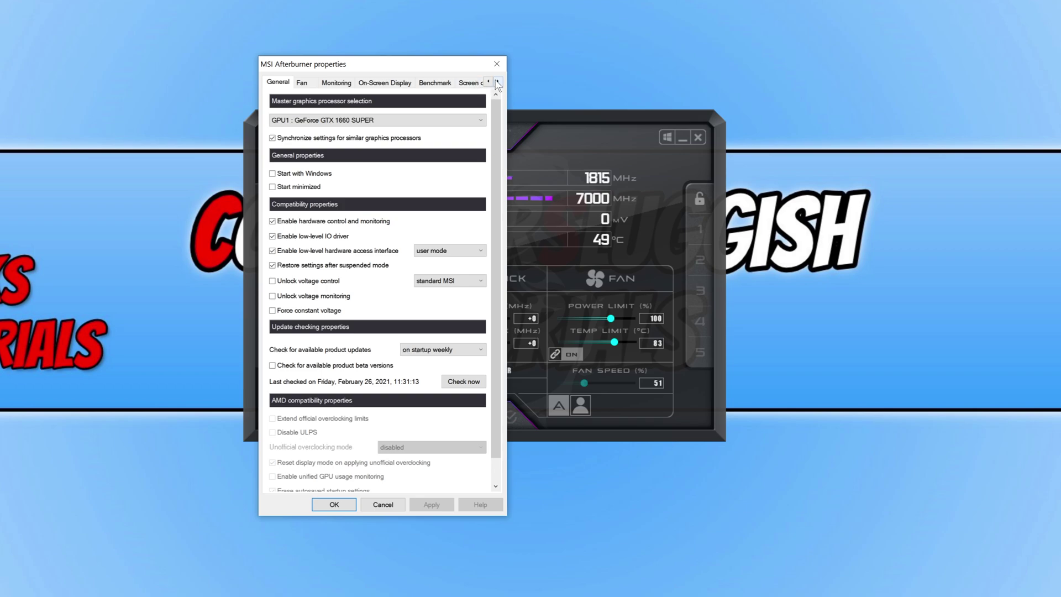
left_click(446, 84)
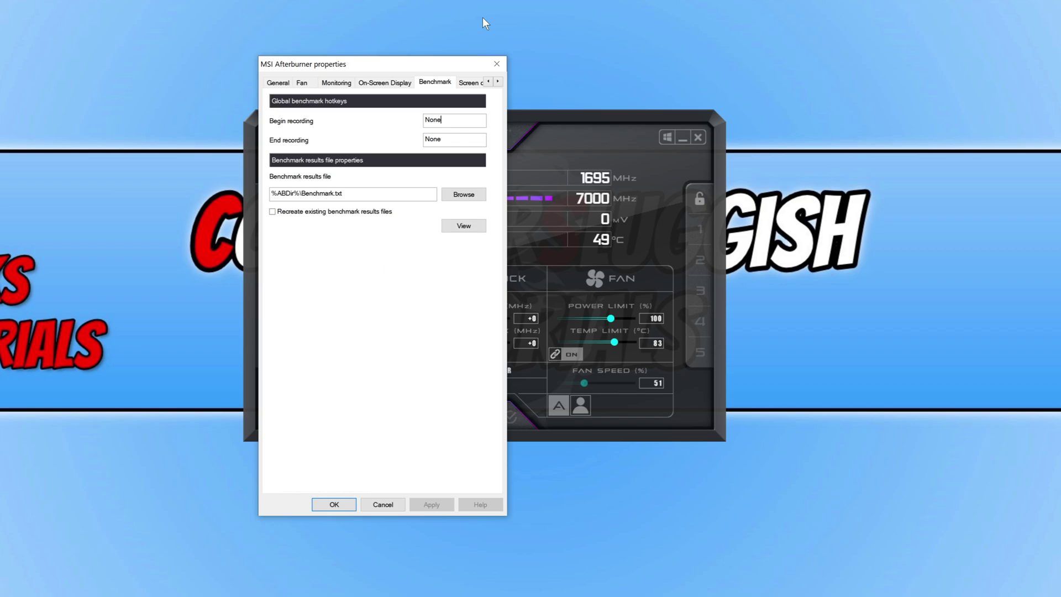
key("ctrl+f")
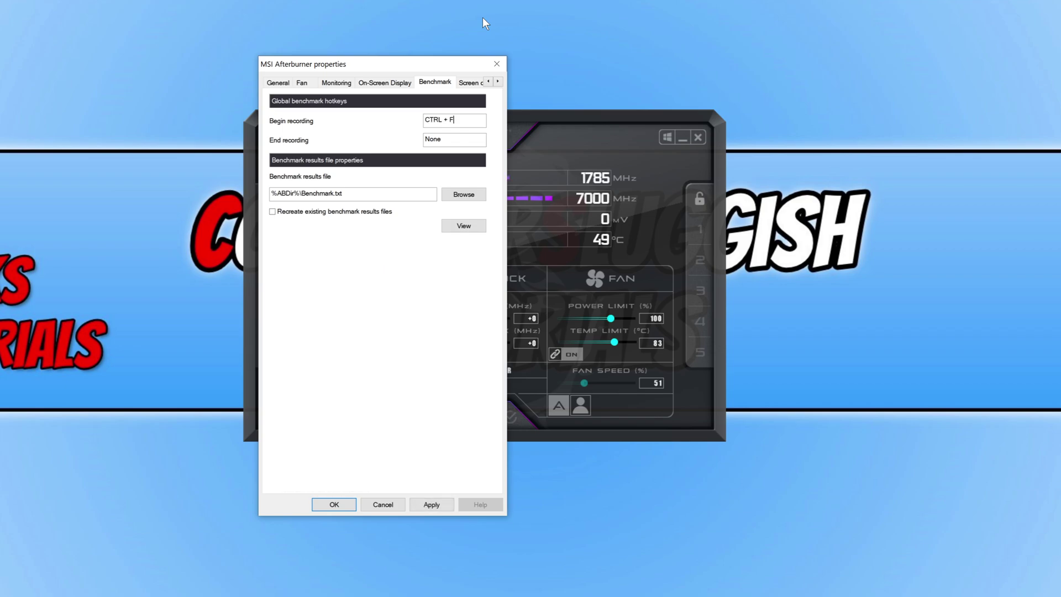
Step: Assign Ctrl+G as the end-recording hotkey and view the Benchmark.txt results file
left_click(464, 140)
key("ctrl+g")
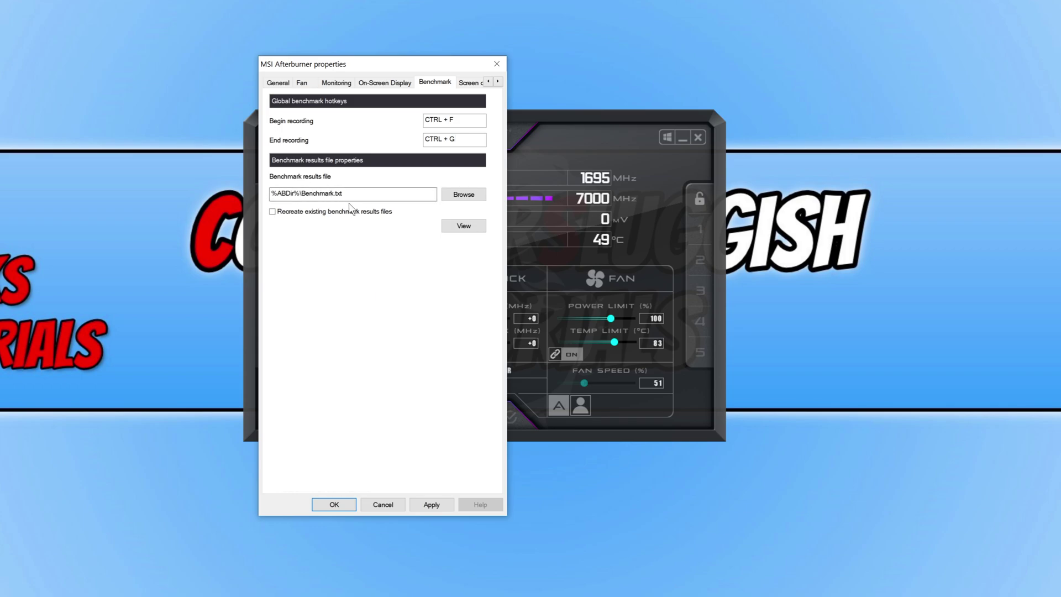
left_click(463, 226)
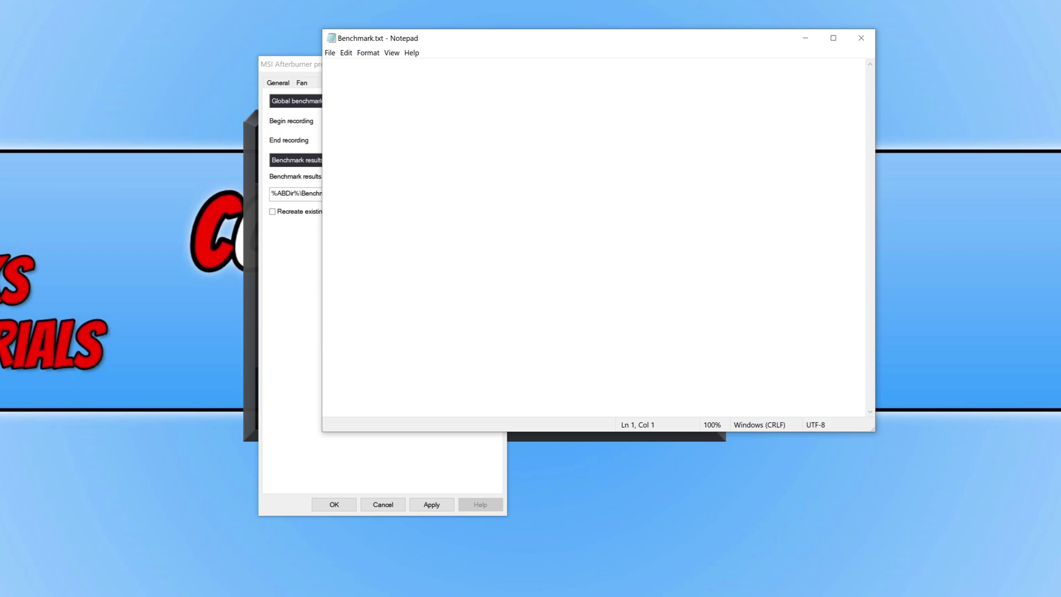
Step: Drag the empty Benchmark.txt window right and refocus the Afterburner properties dialog
left_click_drag(495, 38, 630, 27)
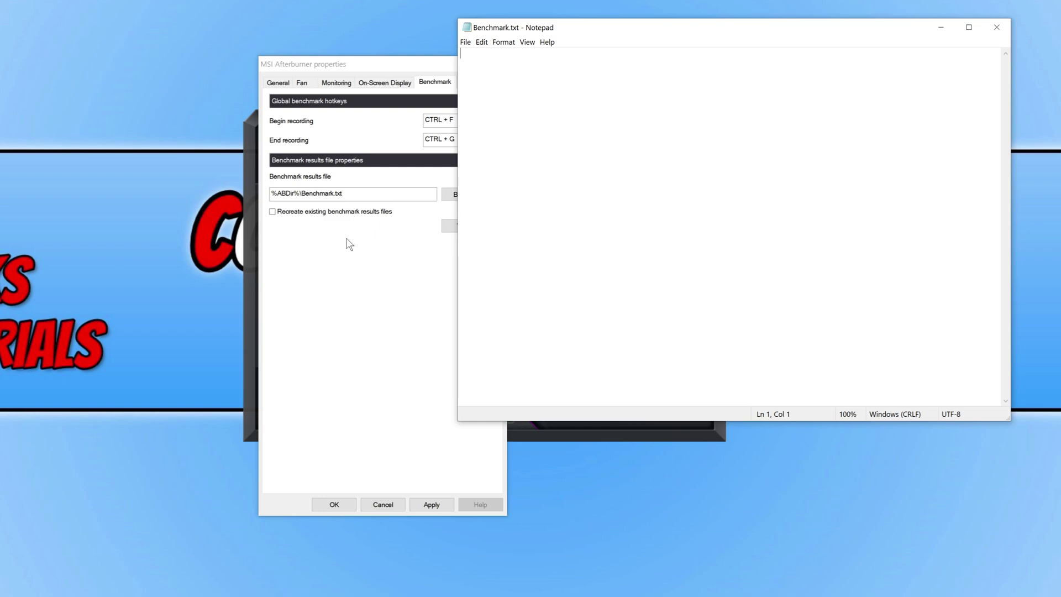
left_click(348, 243)
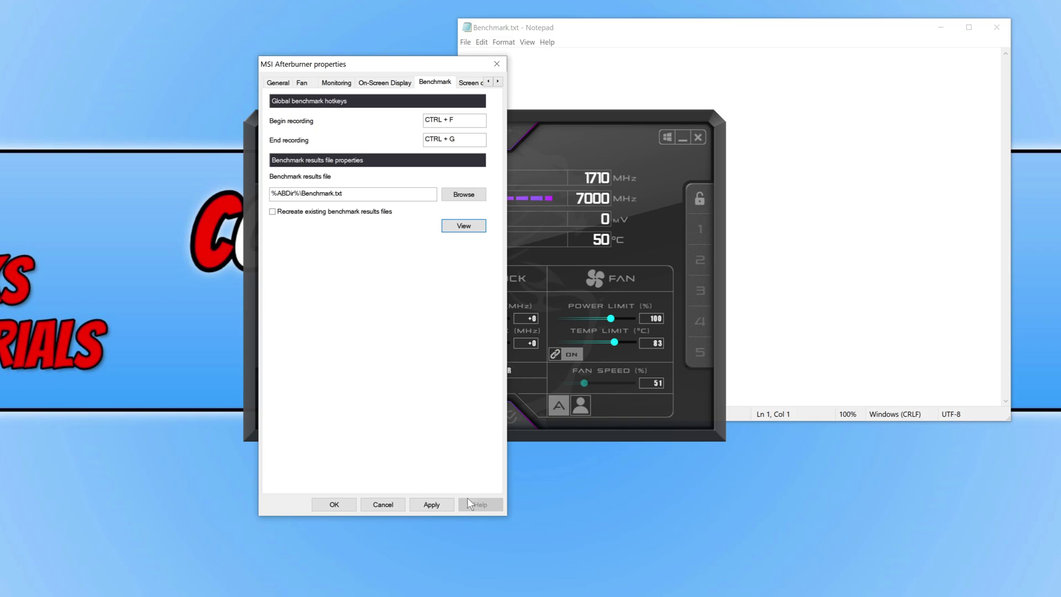
Step: Apply and confirm the Ctrl+F/Ctrl+G benchmark hotkeys, then close the empty Benchmark.txt
left_click(431, 503)
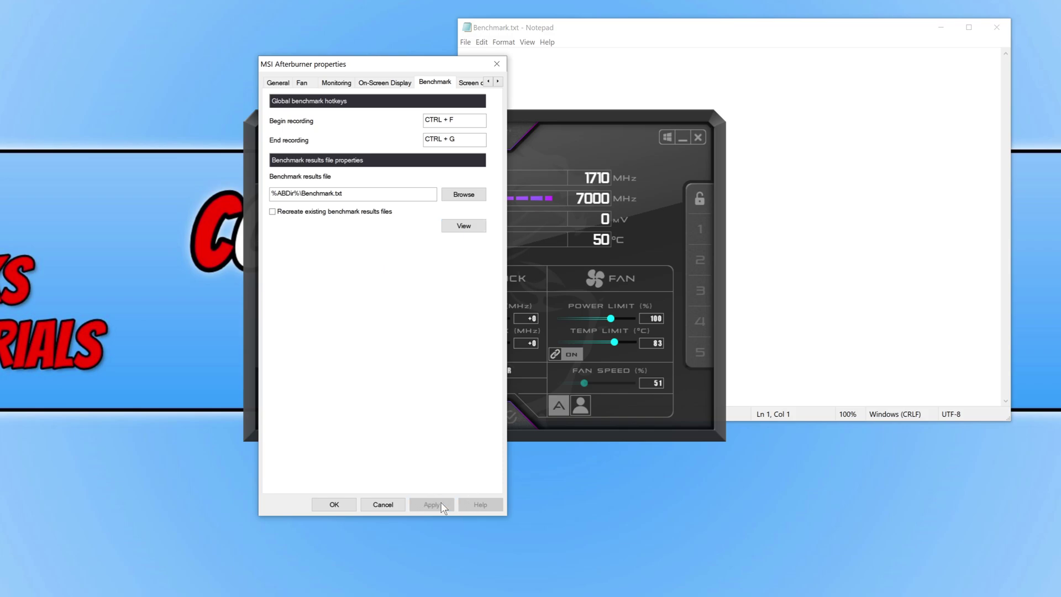
left_click(334, 504)
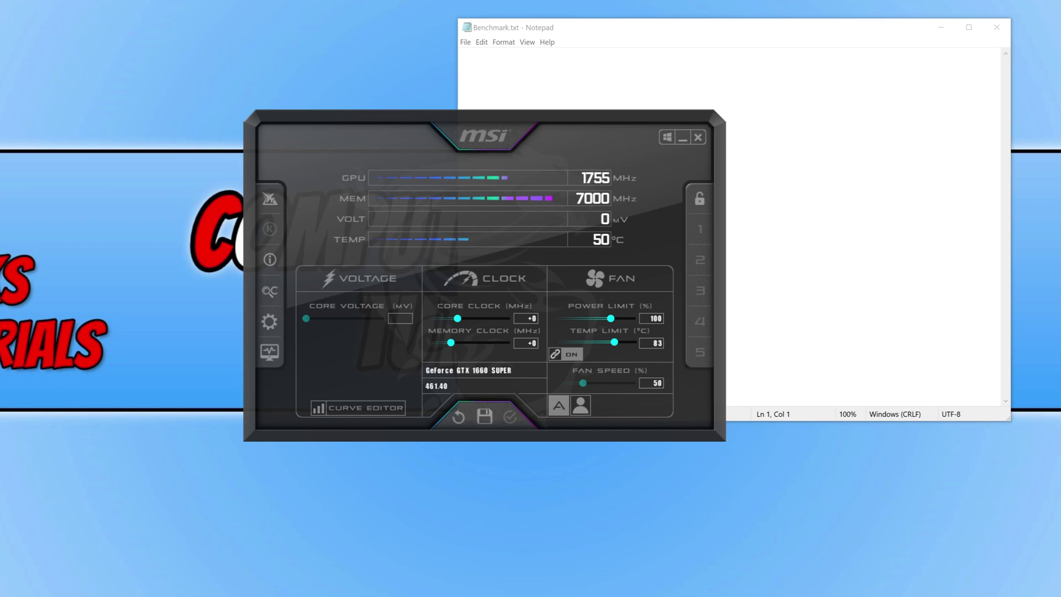
left_click(996, 27)
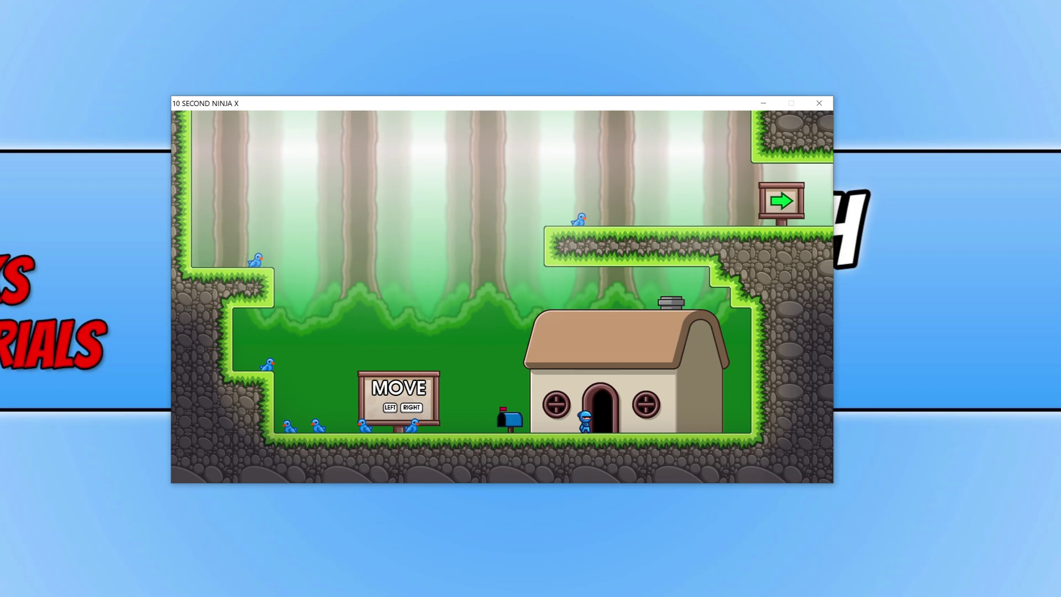
Step: Run and jump the ninja around the first level, then return to Afterburner
key("Left")
key("Up")
key("Up")
key("Up")
key("Right")
key("Up")
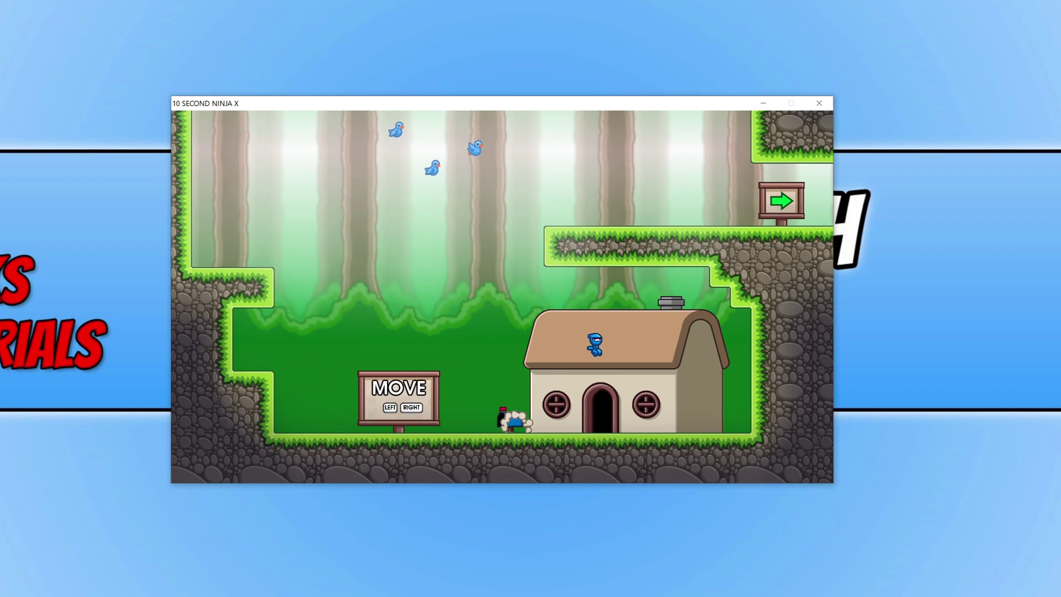
key("Left")
key("Up")
key("Right")
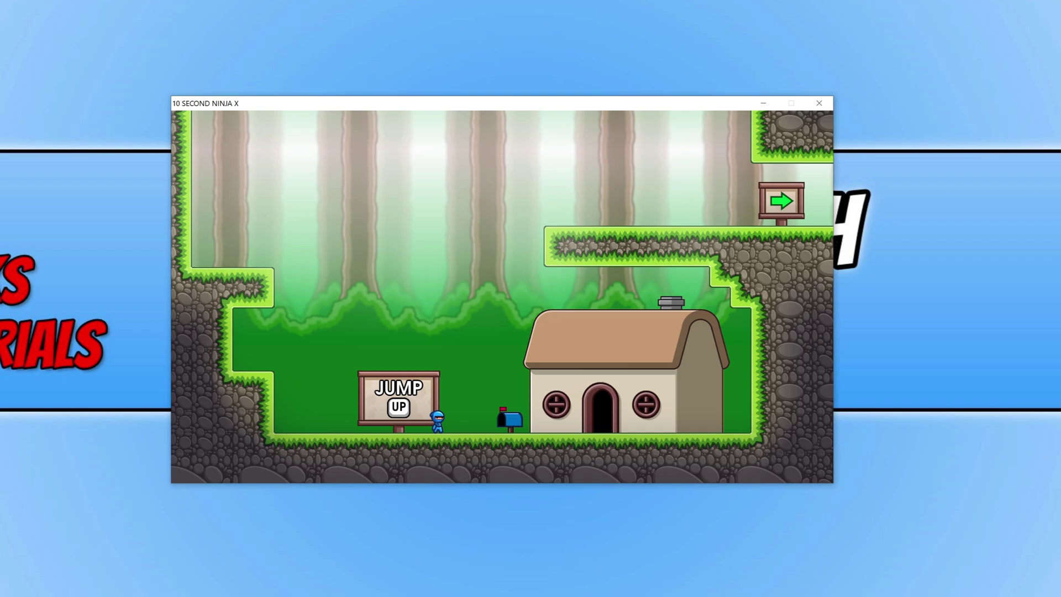
key("alt+Tab")
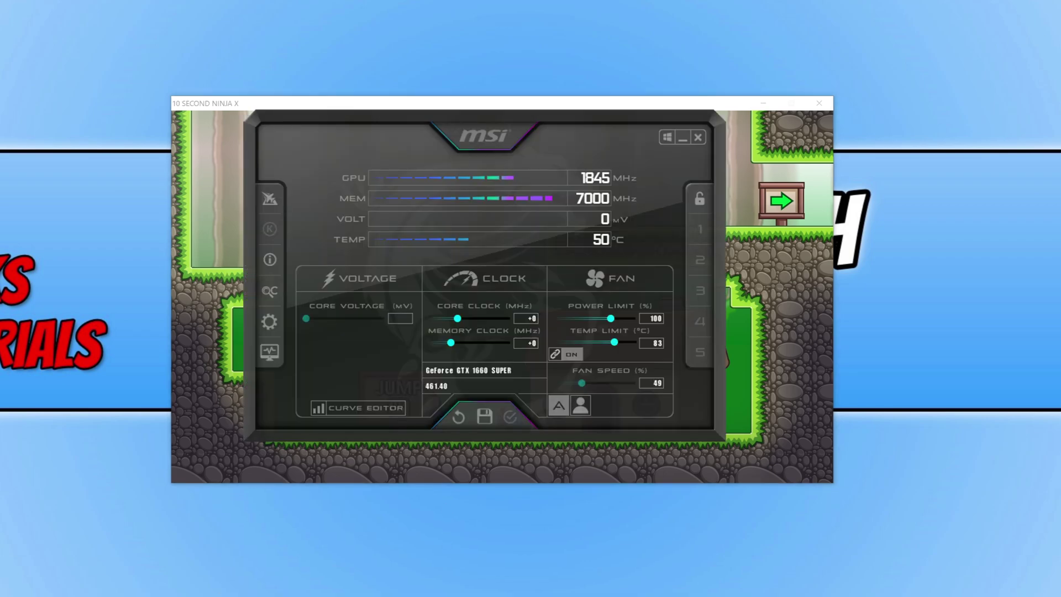
Step: View Benchmark.txt from Afterburner's Benchmark settings and highlight the 10SNX.exe 59.8 FPS entry
left_click(271, 322)
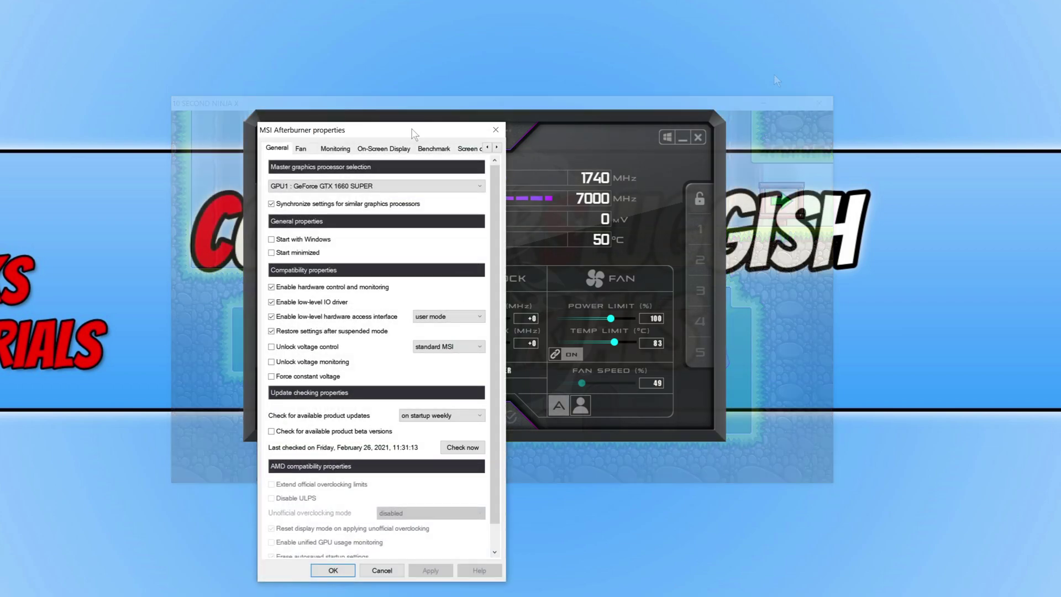
left_click(447, 149)
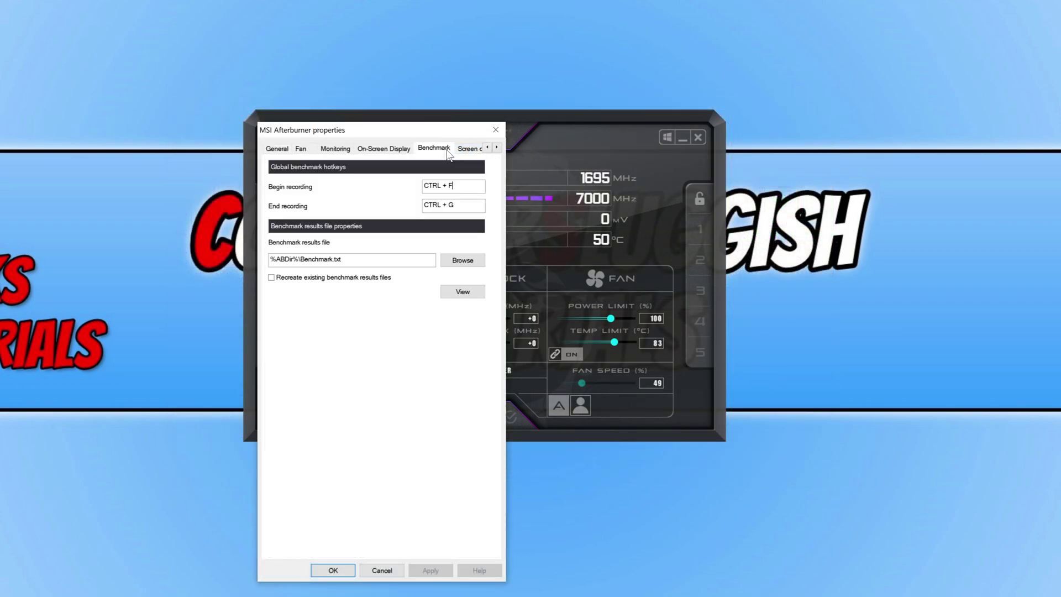
left_click(473, 299)
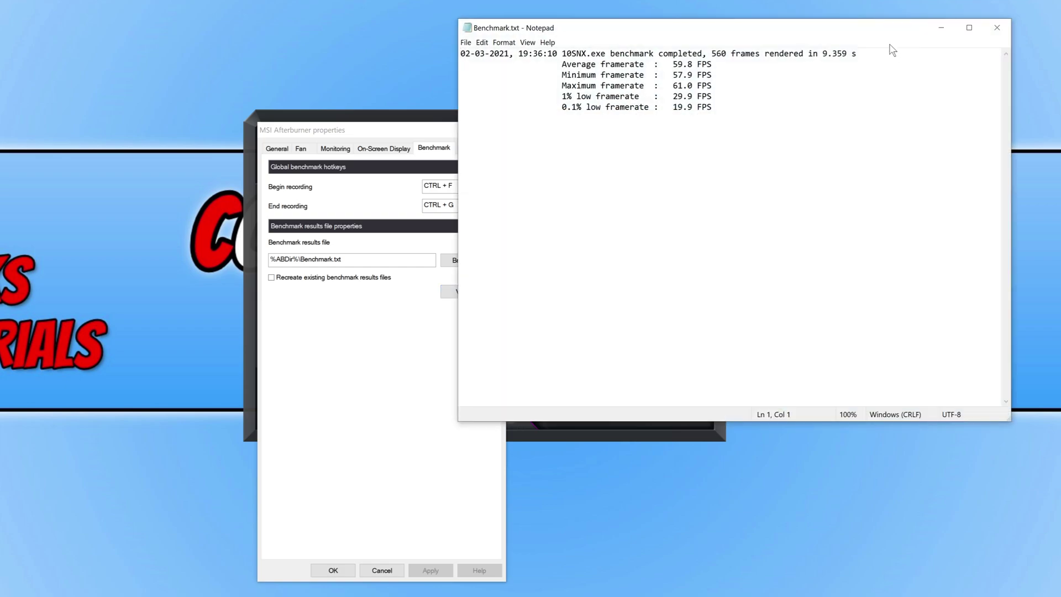
left_click_drag(713, 24, 446, 78)
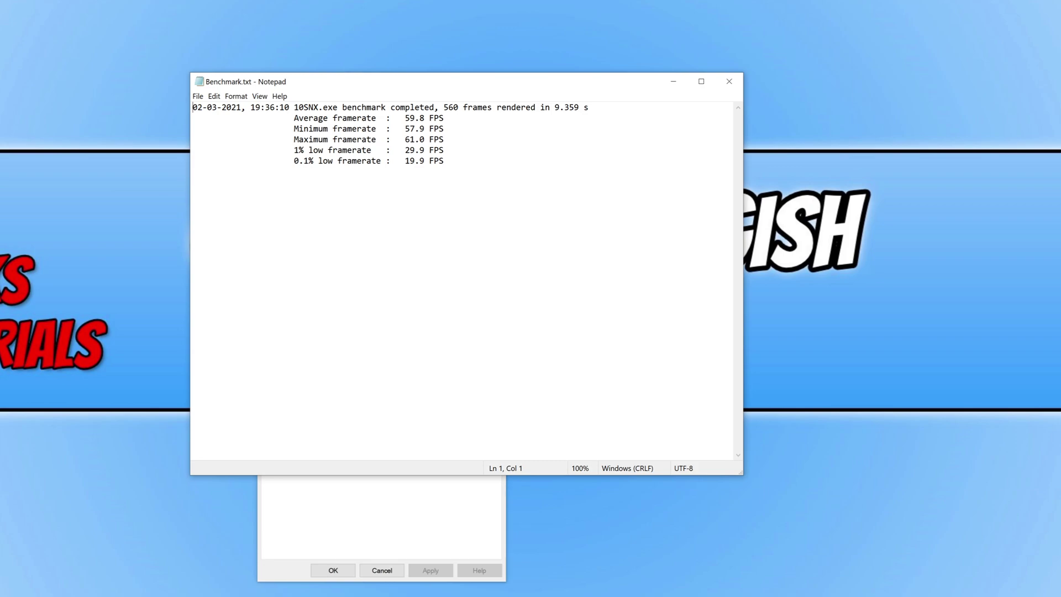
left_click_drag(293, 107, 337, 107)
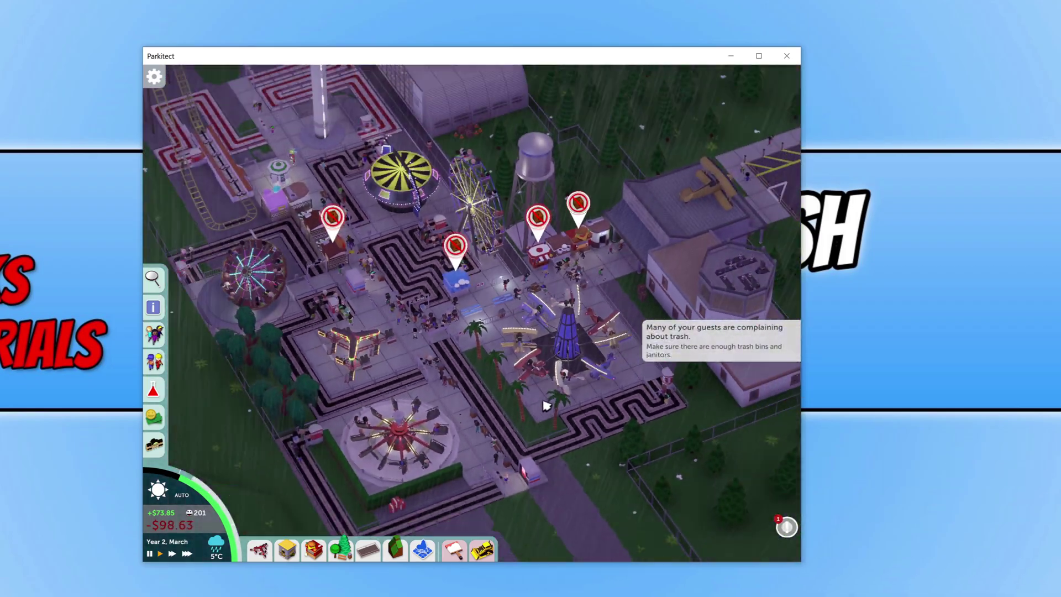
Step: Zoom the Parkitect park camera in and back out
scroll(538, 401, "up", 2)
scroll(530, 395, "up", 3)
scroll(530, 396, "down", 5)
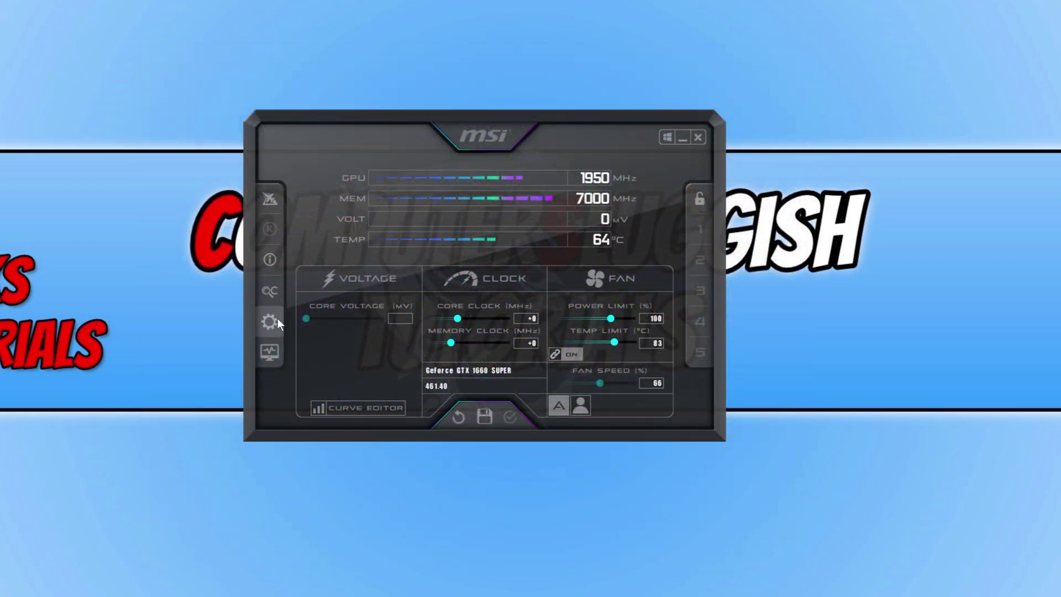
Step: Reopen Benchmark.txt and highlight the Parkitect.exe run: 634 frames, 60.0 FPS average
left_click(277, 319)
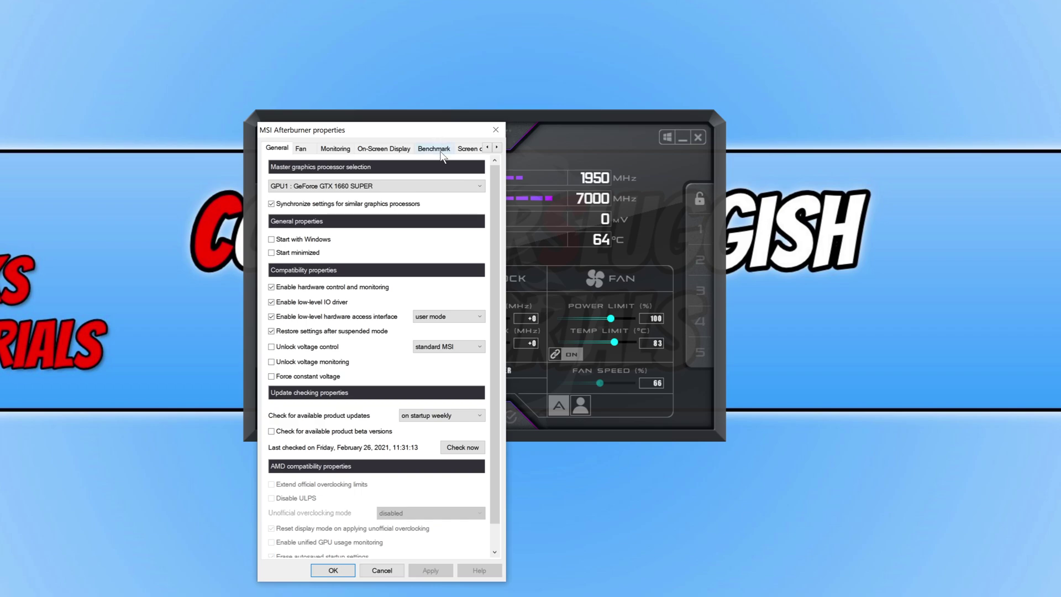
left_click(434, 148)
left_click_drag(439, 121, 437, 46)
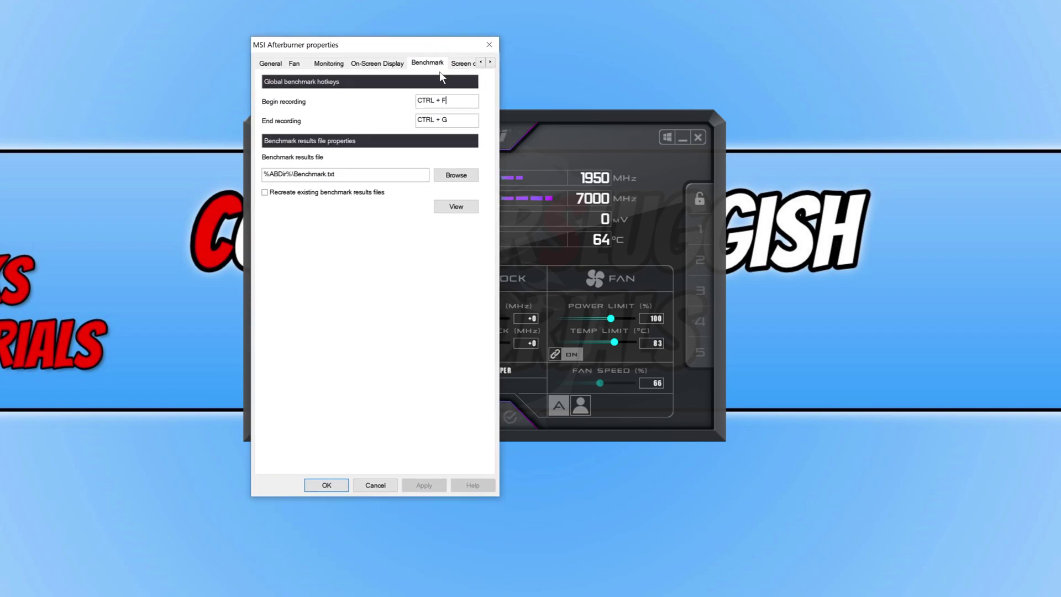
left_click(456, 207)
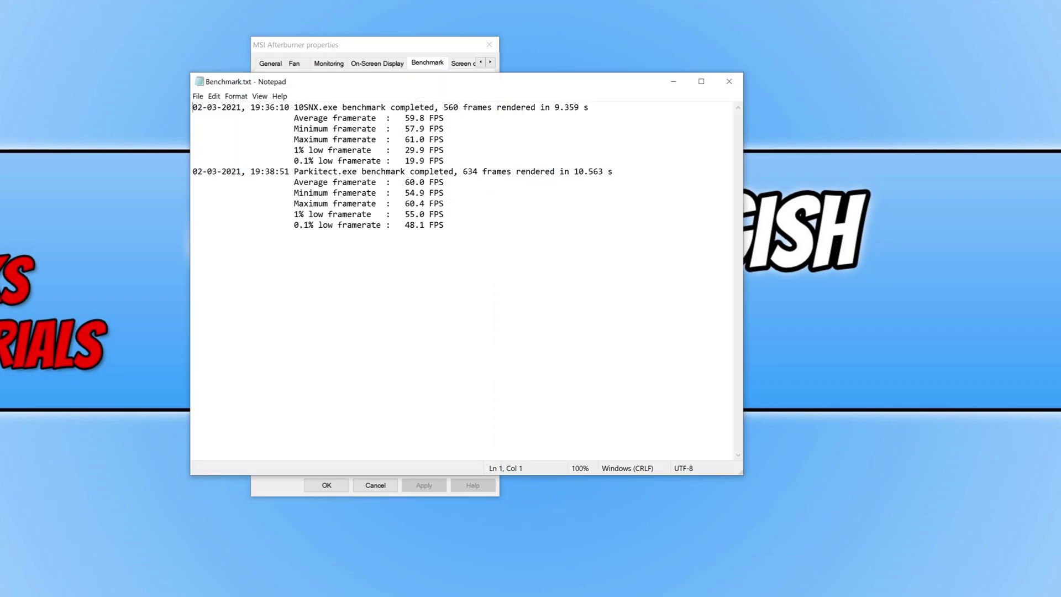
left_click_drag(312, 172, 443, 225)
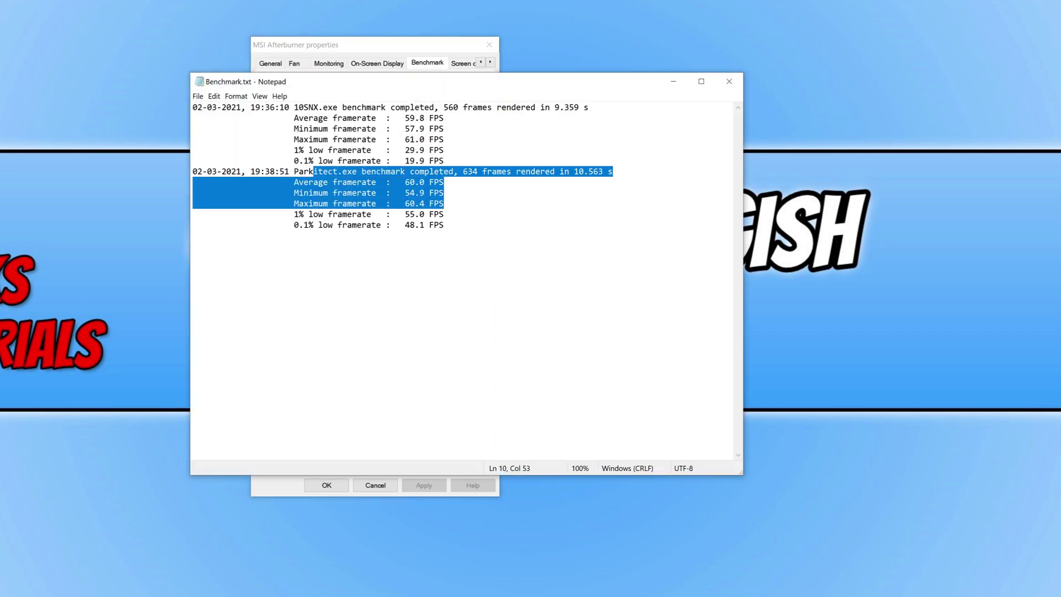
left_click(444, 225)
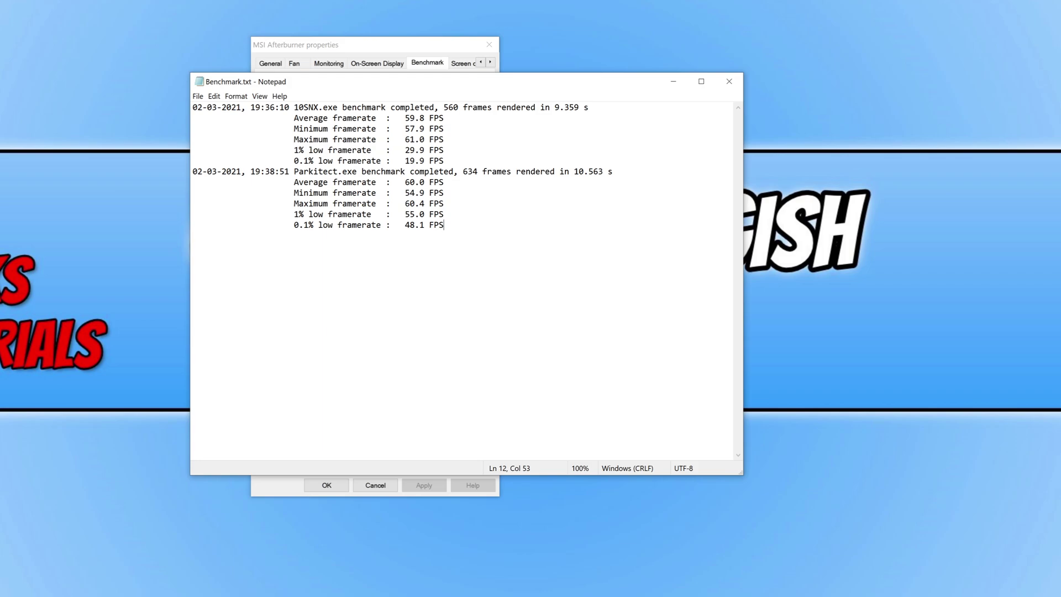